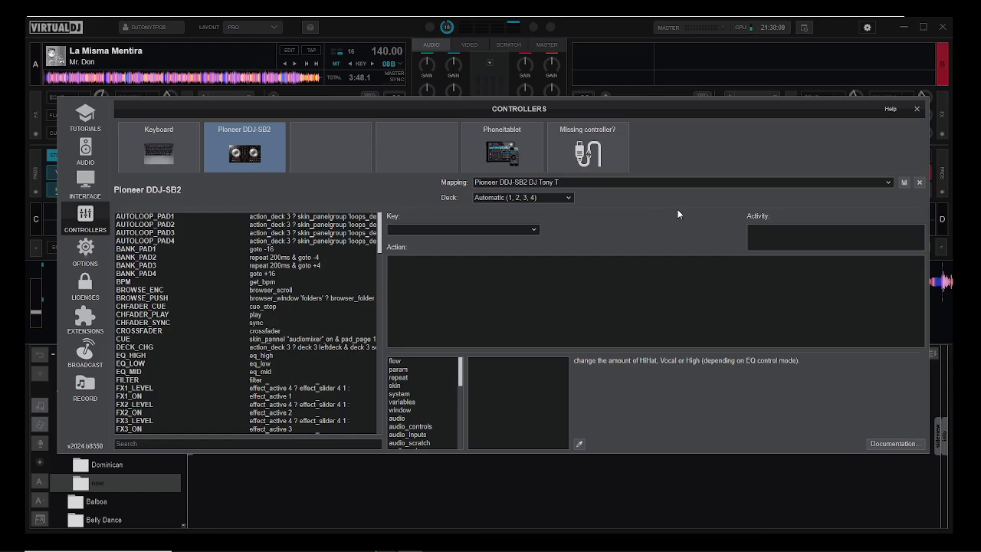
- Keep the custom DDJ-SB2 mapping selected and edit its name in the mapping list
click(888, 184)
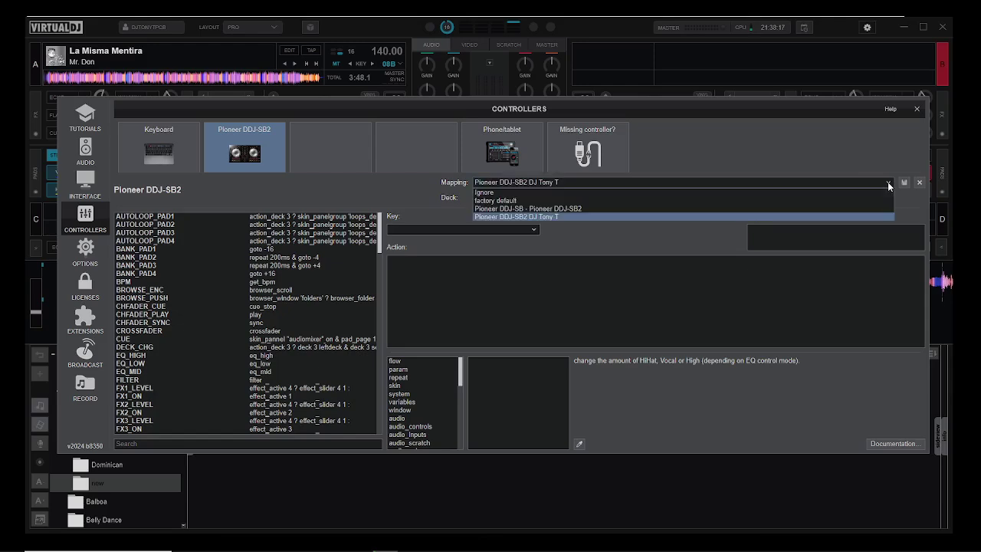
click(526, 218)
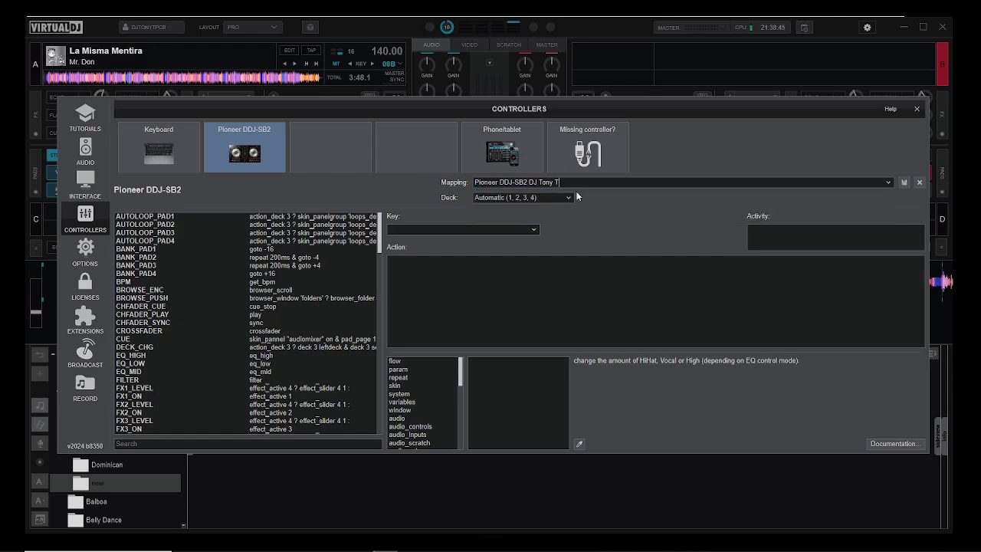
key(BackSpace)
key(BackSpace)
key(BackSpace)
text(y T)
click(890, 184)
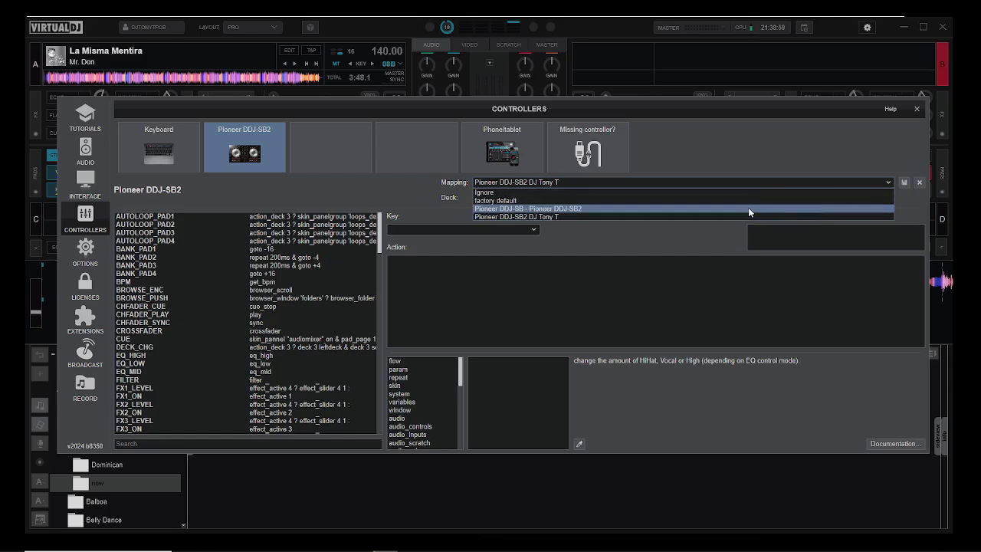
click(888, 184)
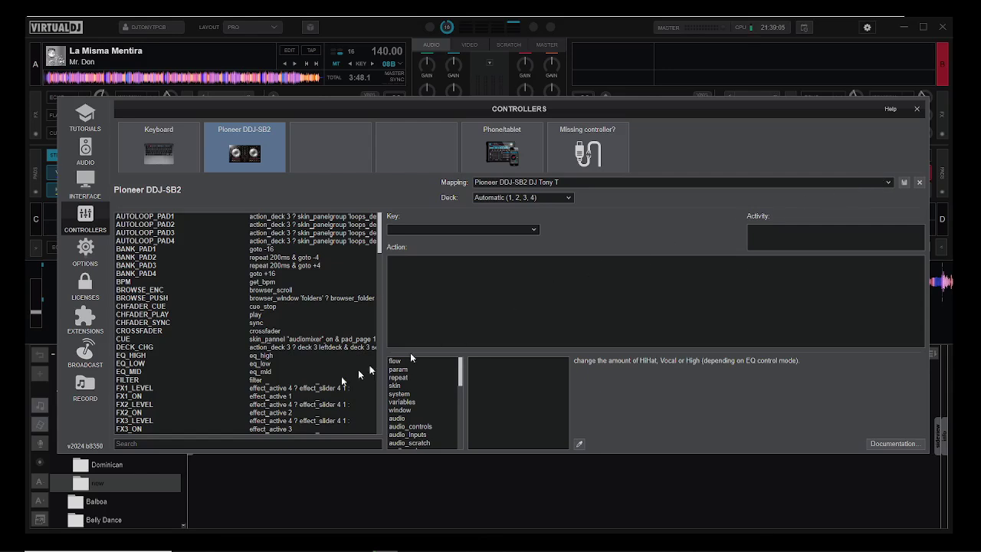
- Erase the FILTER control's 'filter' action, then browse other keys such as FX1_LEVEL
click(256, 381)
click(252, 381)
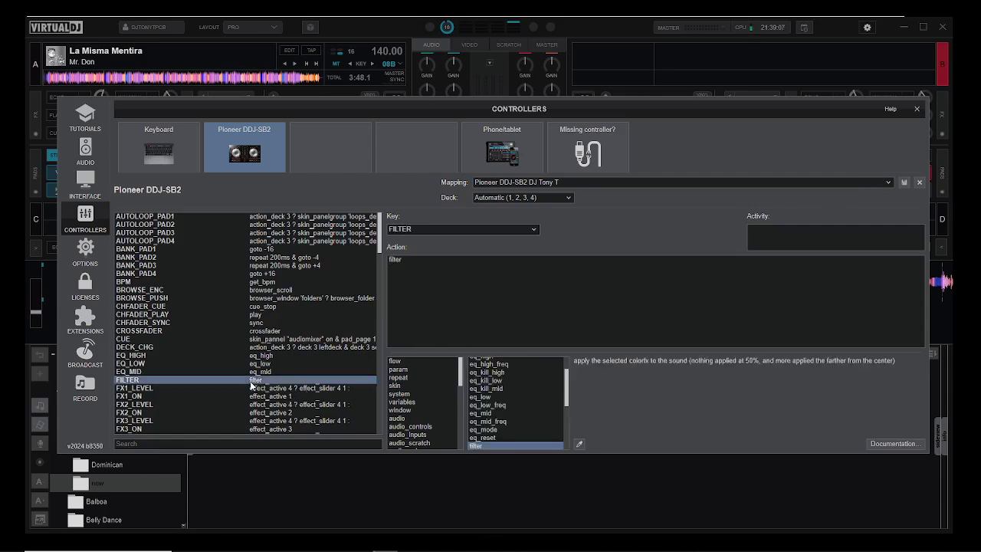
click(489, 275)
key(BackSpace)
key(BackSpace)
key(BackSpace)
key(BackSpace)
key(BackSpace)
key(BackSpace)
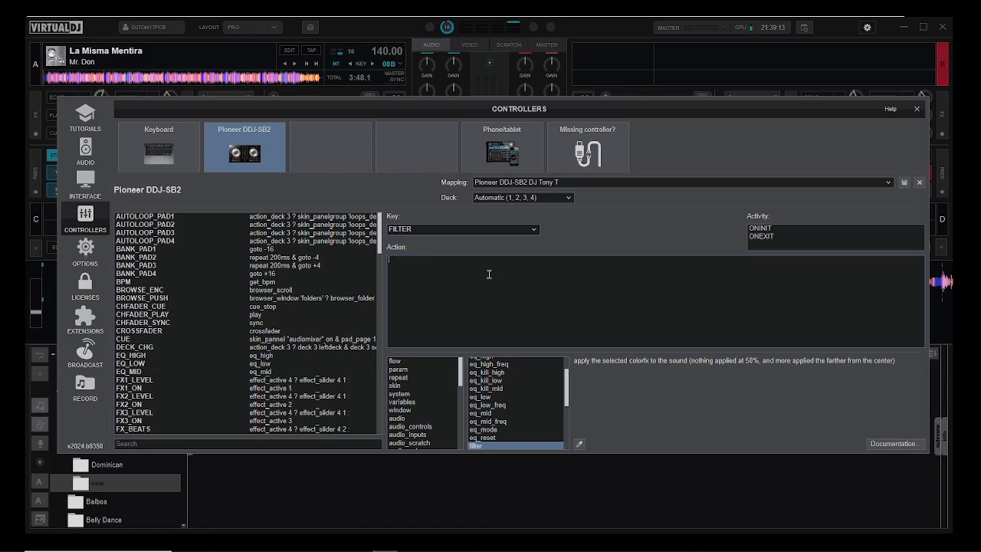
click(184, 381)
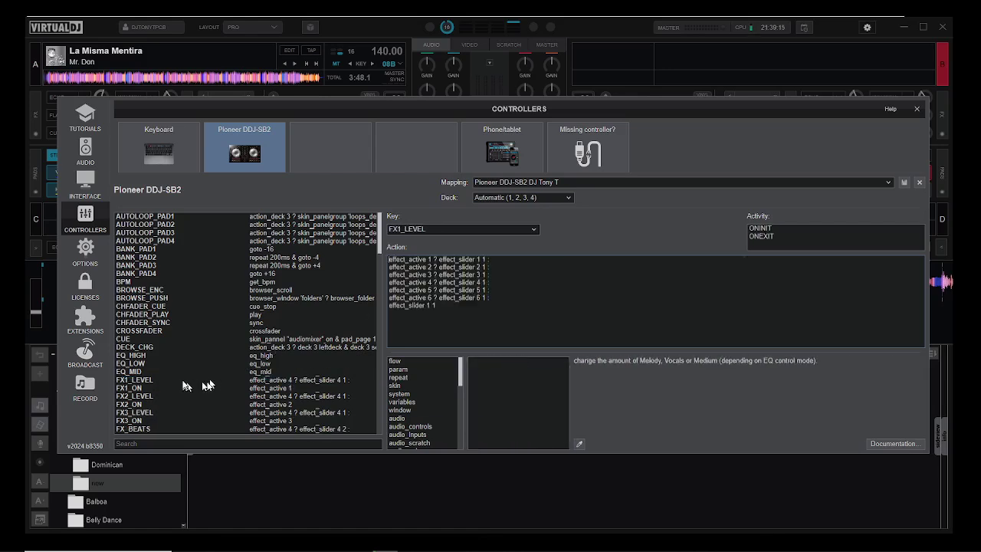
drag(184, 382, 387, 243)
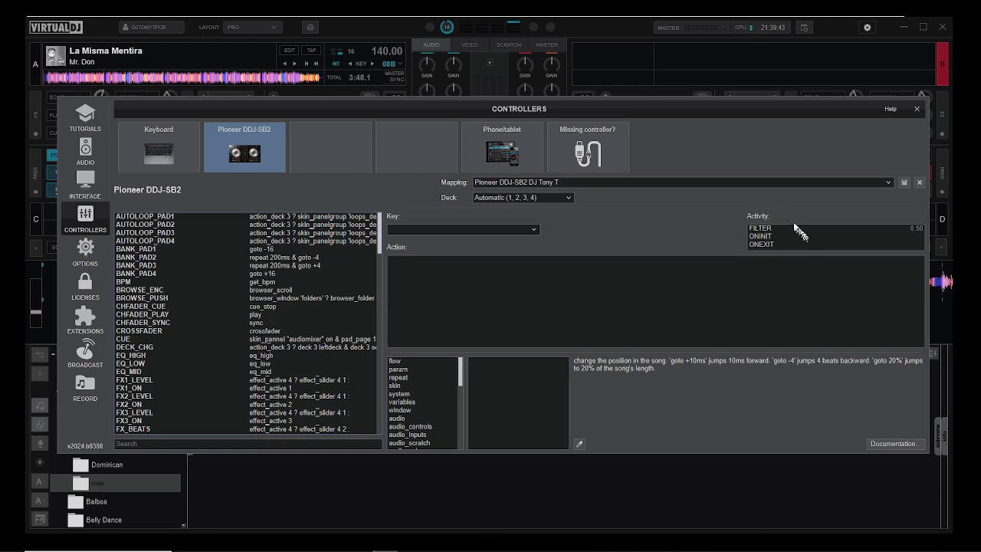
- Load FILTER from the Activity list as the key to edit, then lower the Controllers window
click(772, 228)
click(535, 230)
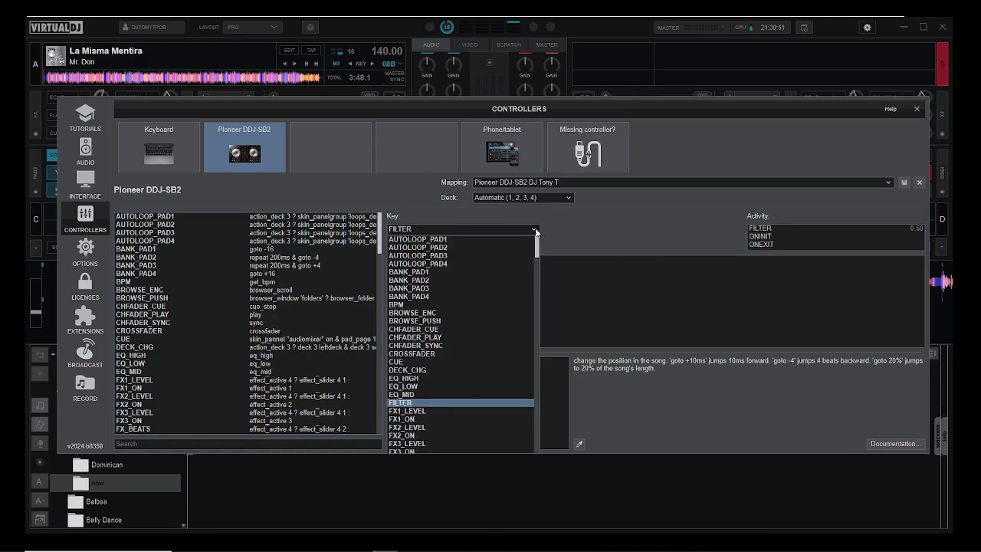
click(535, 230)
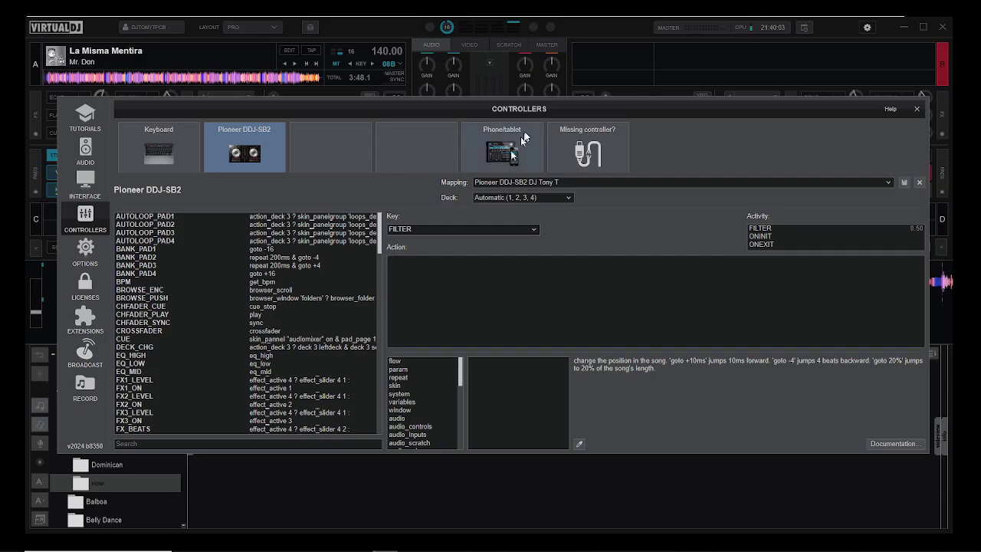
drag(567, 109, 565, 200)
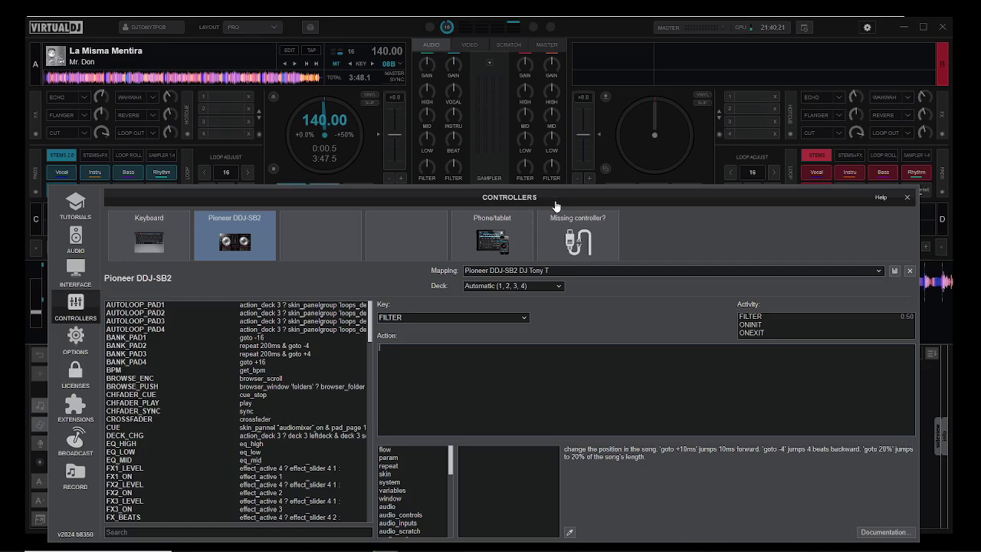
- Raise the Controllers window and browse the controllers, cues, deck_select and sampler command categories
drag(555, 204, 559, 47)
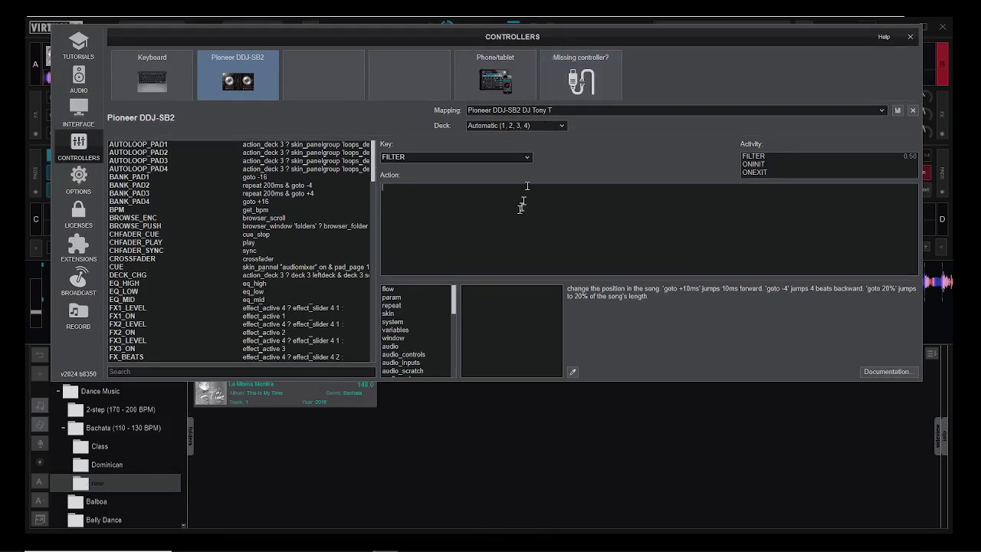
drag(453, 299, 450, 329)
click(398, 316)
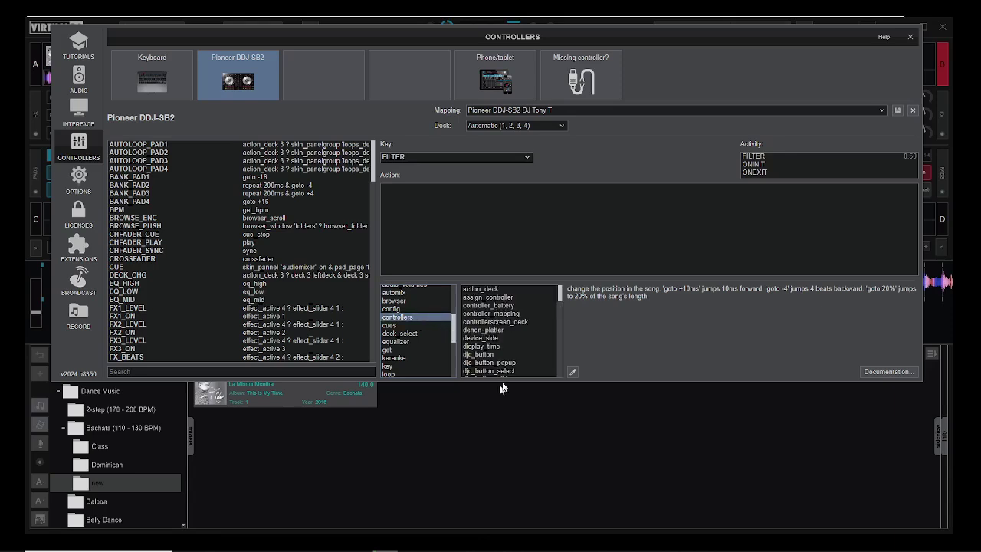
click(404, 325)
click(401, 334)
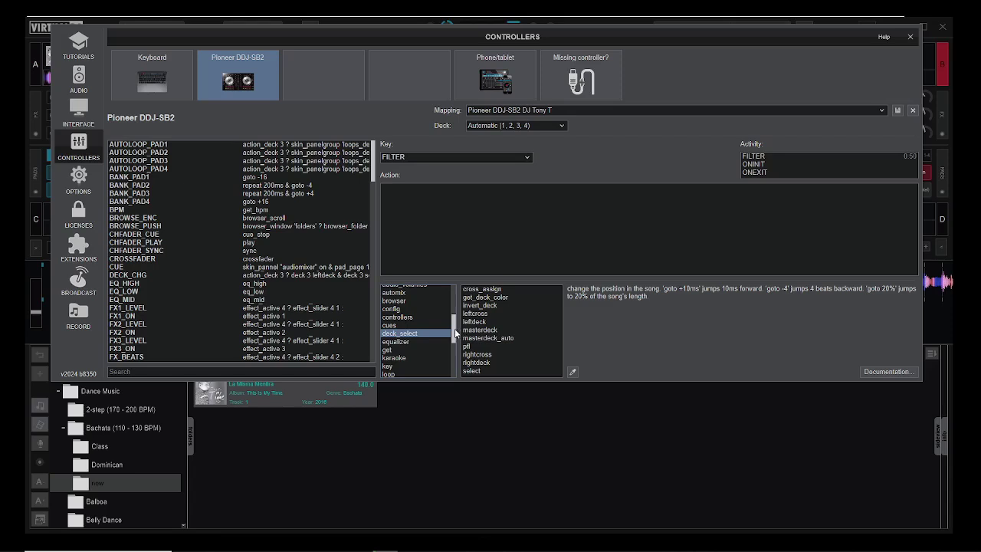
drag(454, 328, 455, 354)
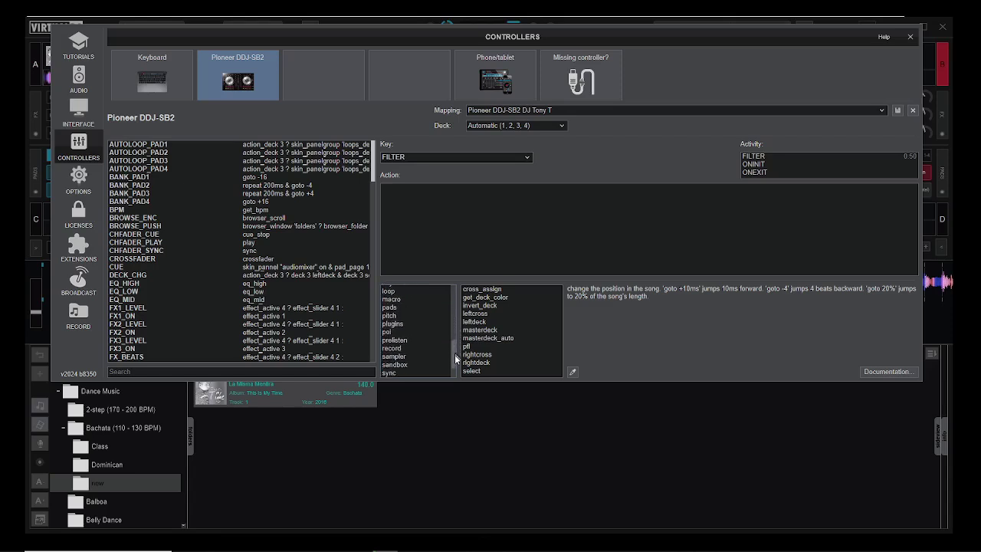
click(405, 357)
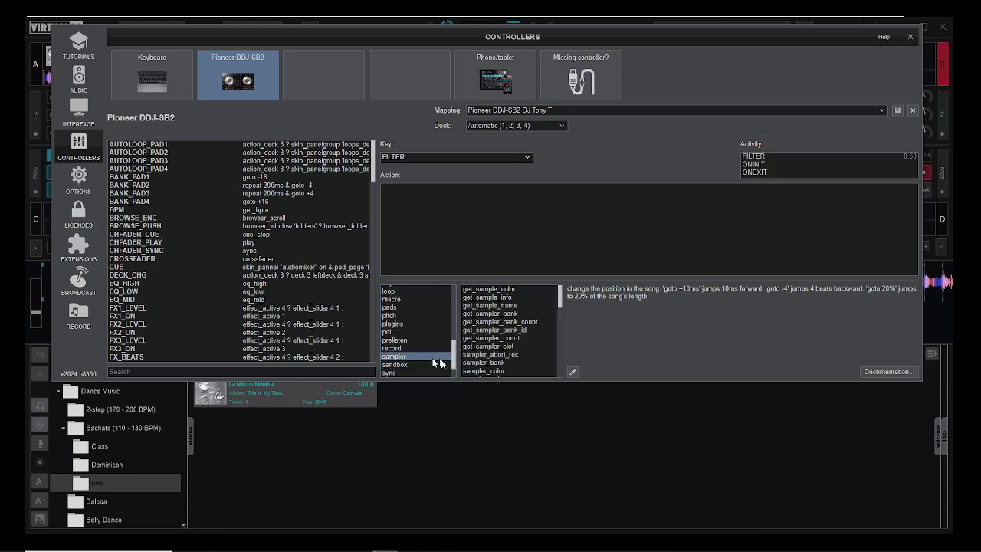
scroll(455, 371, down, 2)
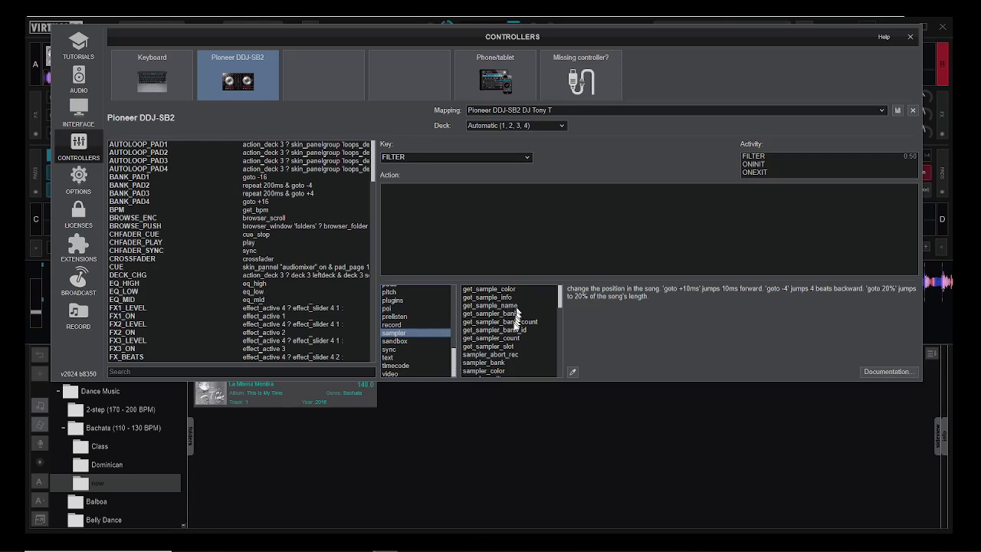
- Scroll the command category list back up while restoring 'filter' as the FILTER action
drag(455, 362, 445, 297)
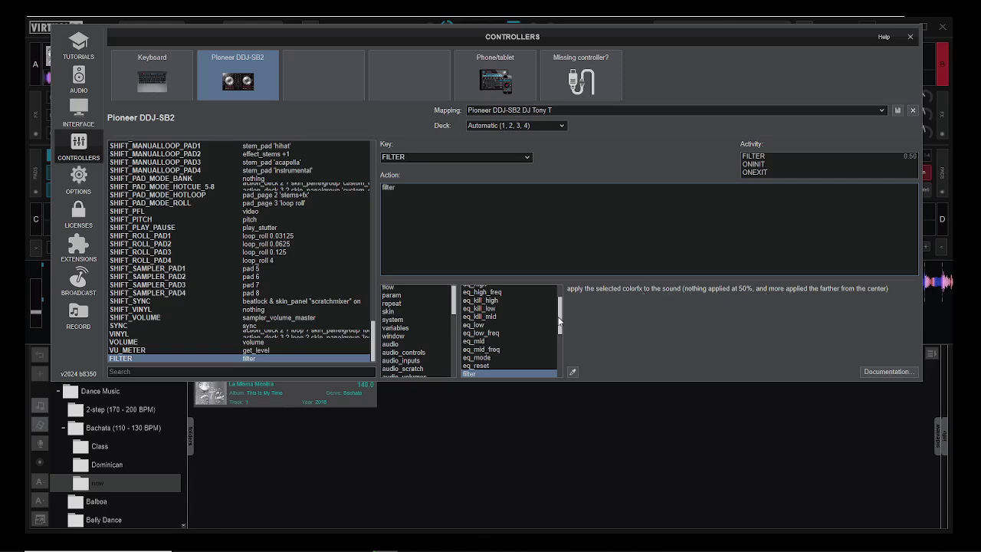
- Scroll the mapping list to FILTER's 'filter' action and move the Controllers window lower over the decks
drag(558, 317, 559, 338)
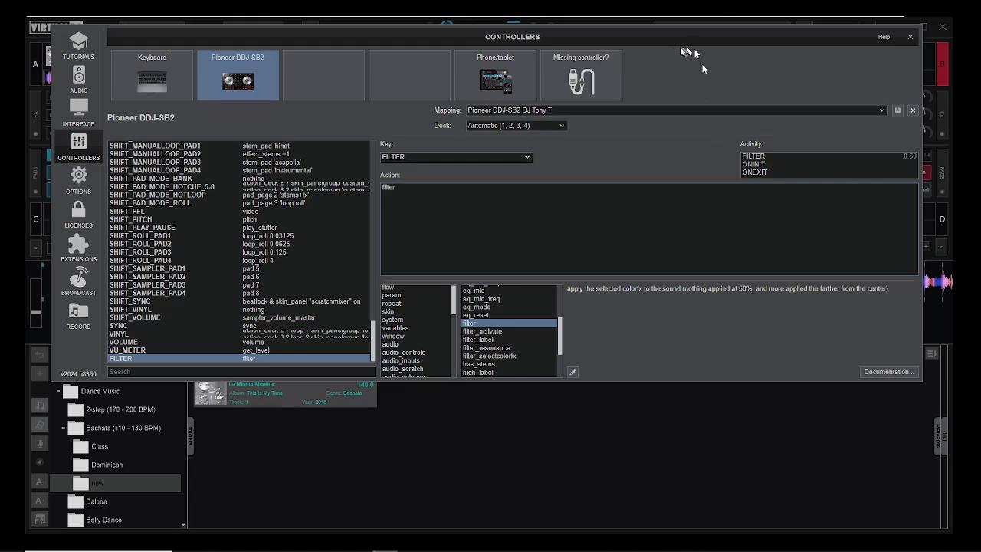
drag(679, 37, 671, 206)
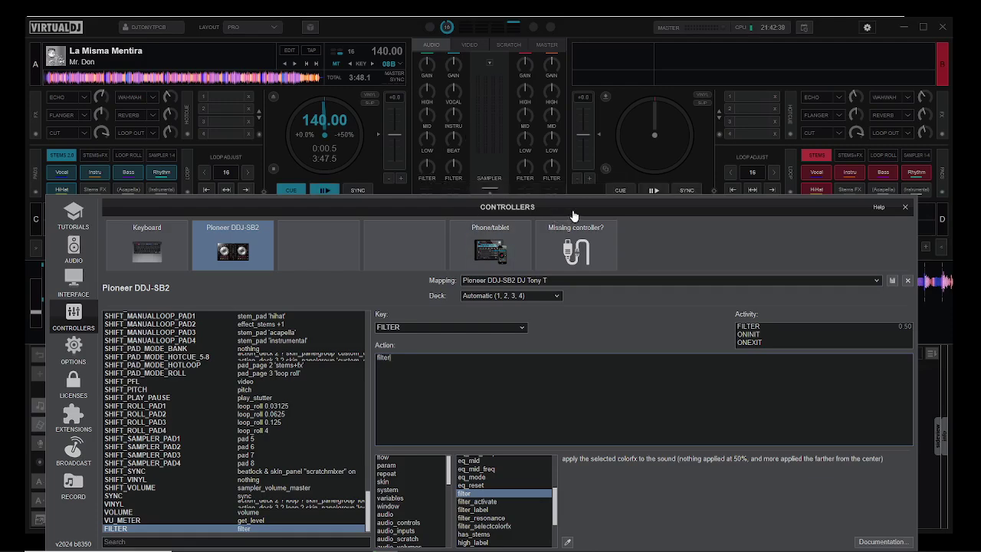
mouse_move(570, 216)
mouse_down()
mouse_move(574, 141)
mouse_move(577, 240)
mouse_move(582, 210)
mouse_up()
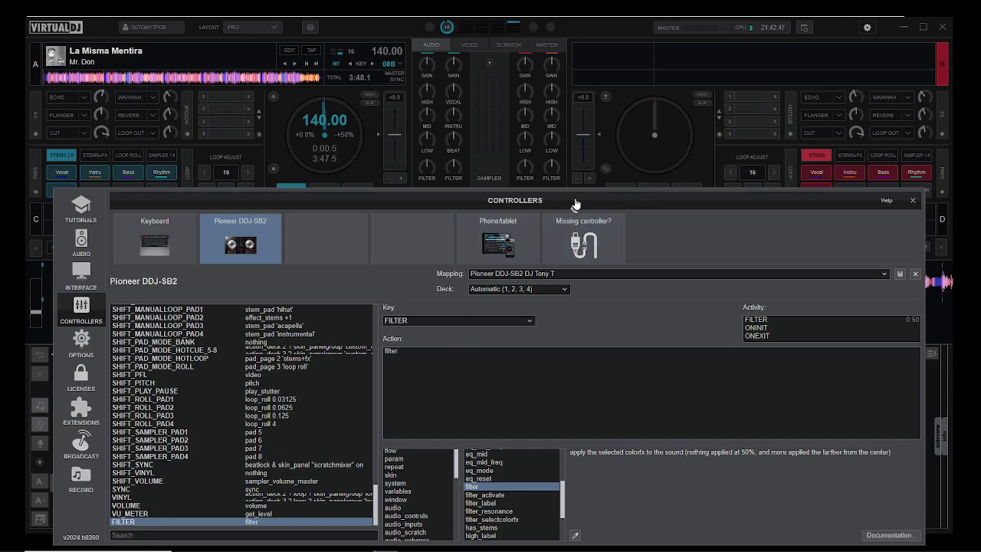
- Inspect SHIFT_HOTCUE_PAD2, SHIFT_EQ_MID, SHIFT_EQ_LOW, then SHIFT_FILTER's filter_selectcolorfx action
drag(574, 203, 574, 54)
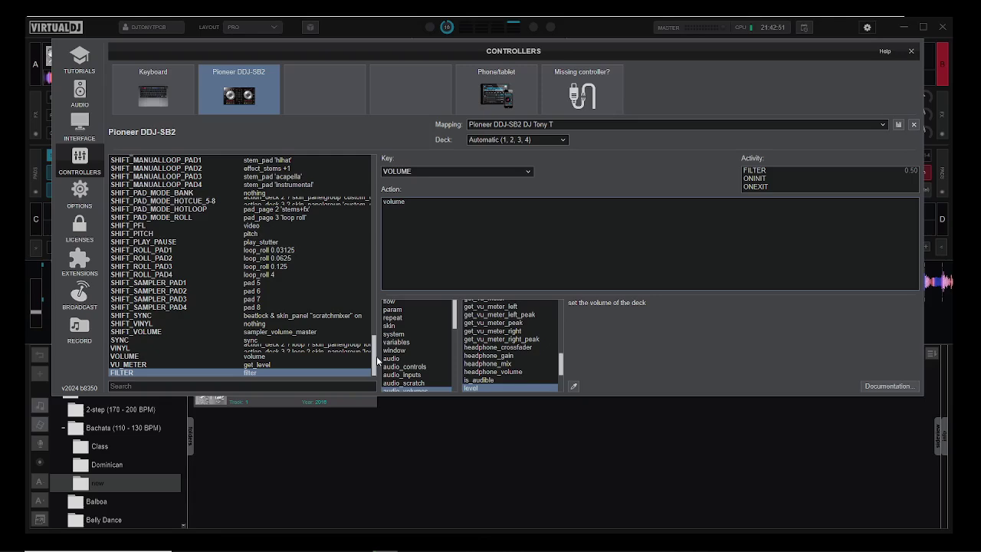
drag(377, 356, 372, 320)
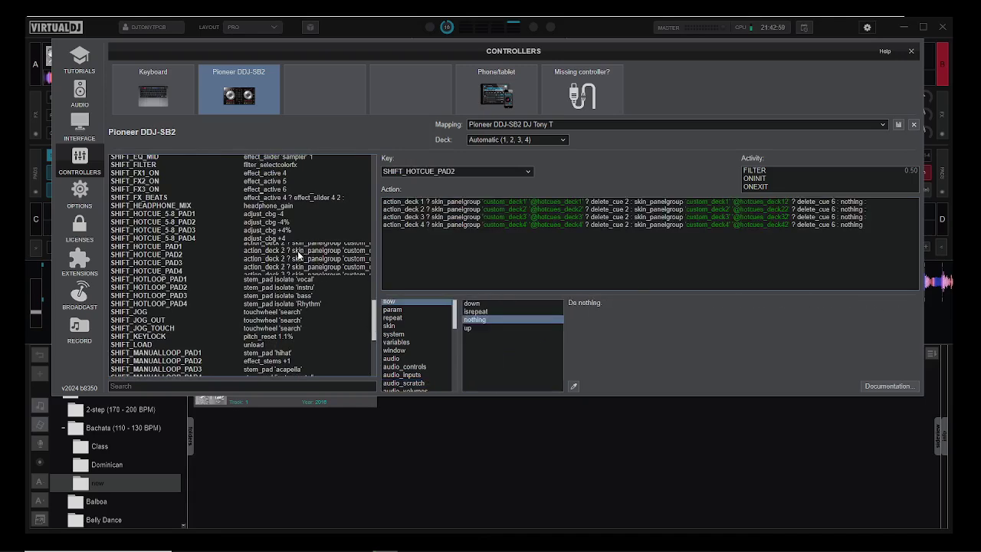
click(299, 255)
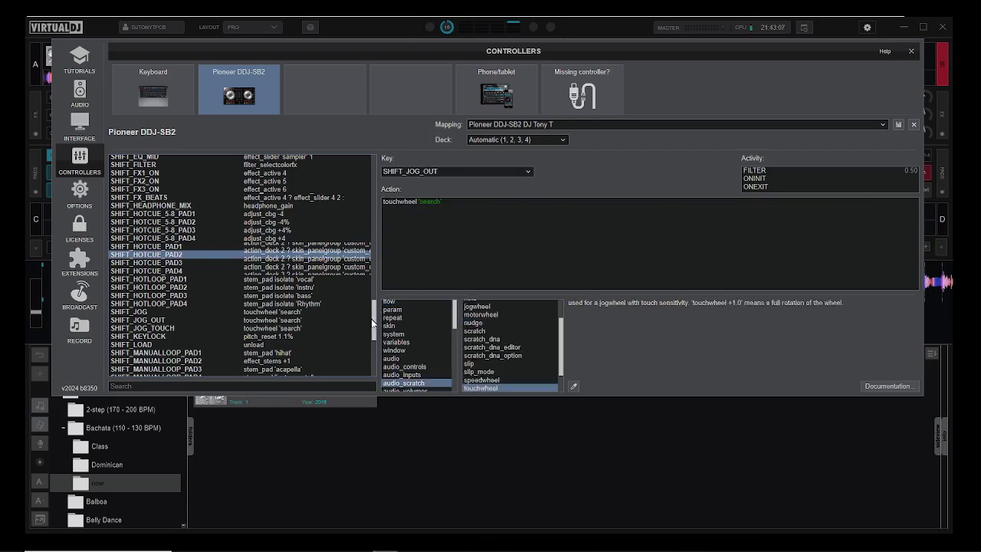
drag(372, 319, 375, 295)
click(292, 295)
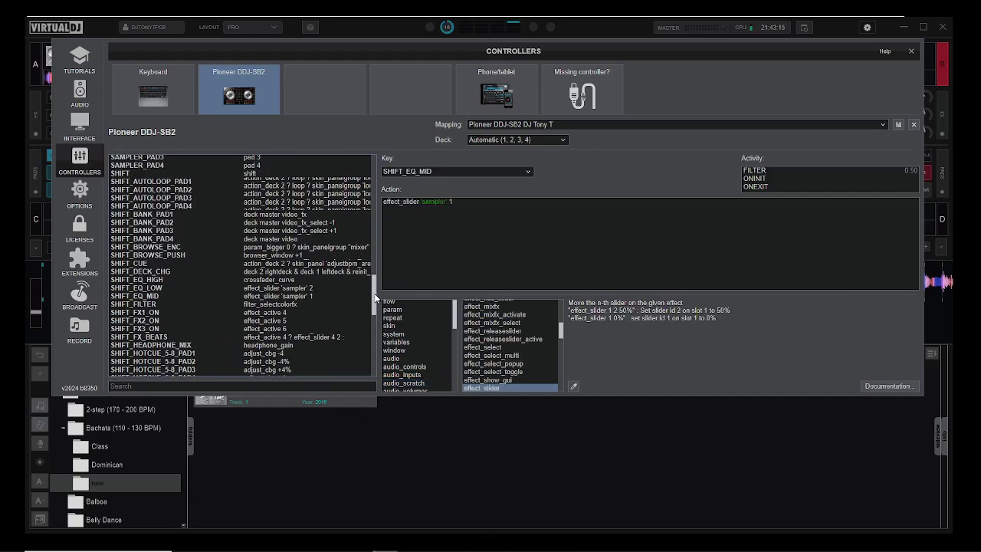
click(285, 288)
click(246, 306)
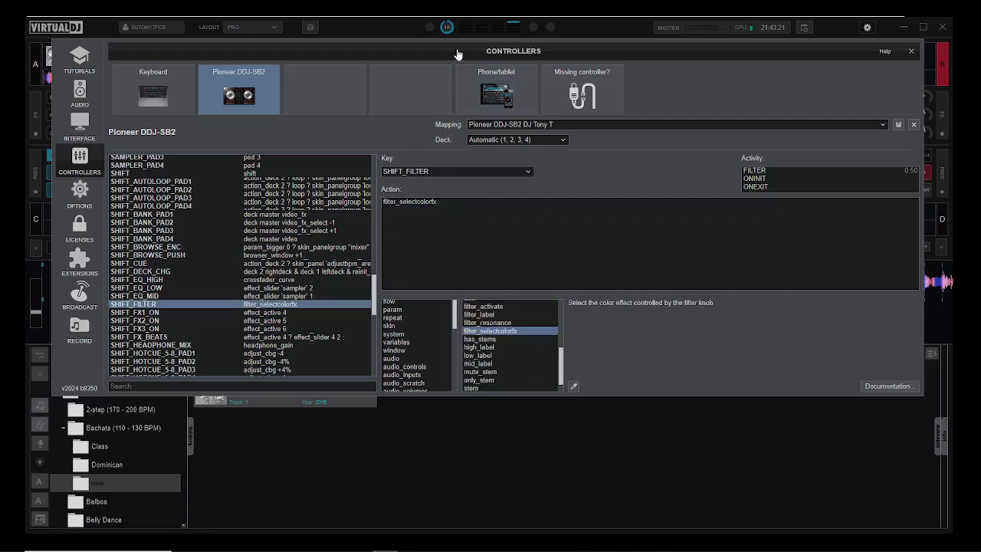
- Drag the Controllers window down over the decks to watch SHIFT+FILTER activity
drag(456, 54, 455, 208)
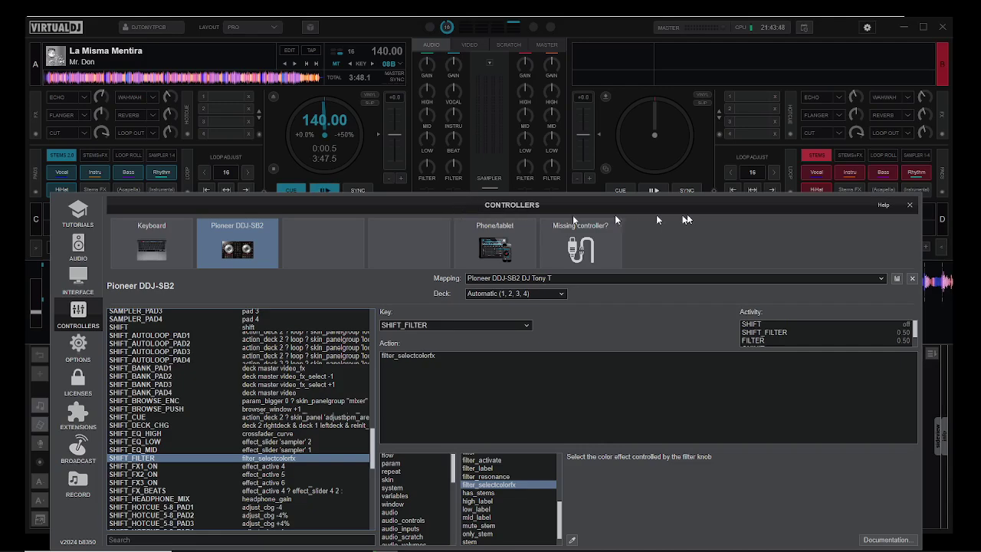
- Close Controllers without saving the mapping and switch to the Essentials layout
click(910, 205)
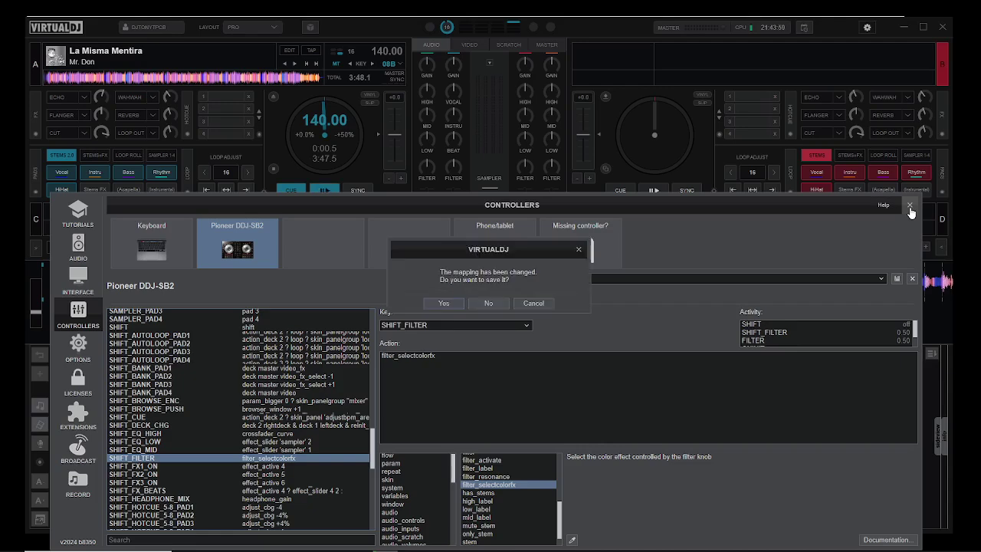
click(491, 304)
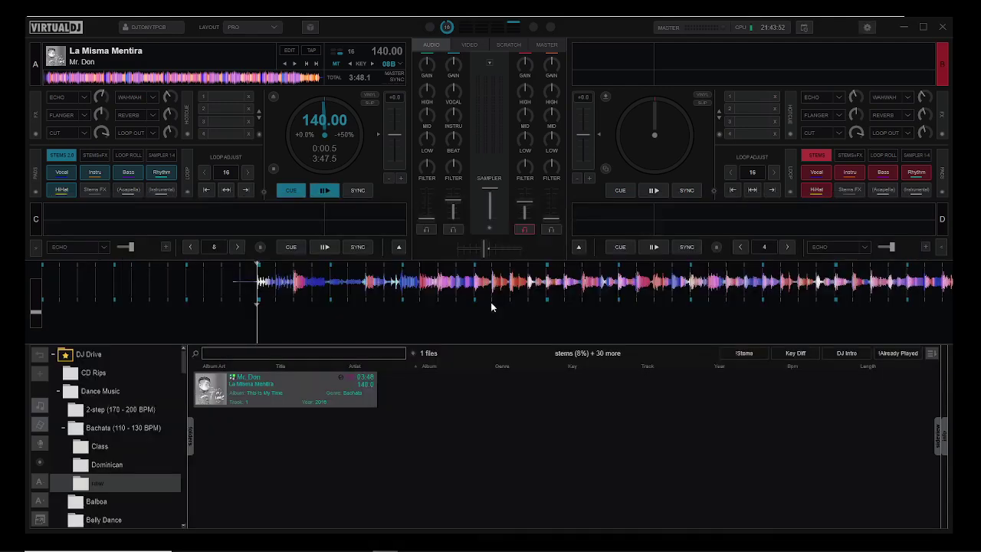
click(274, 28)
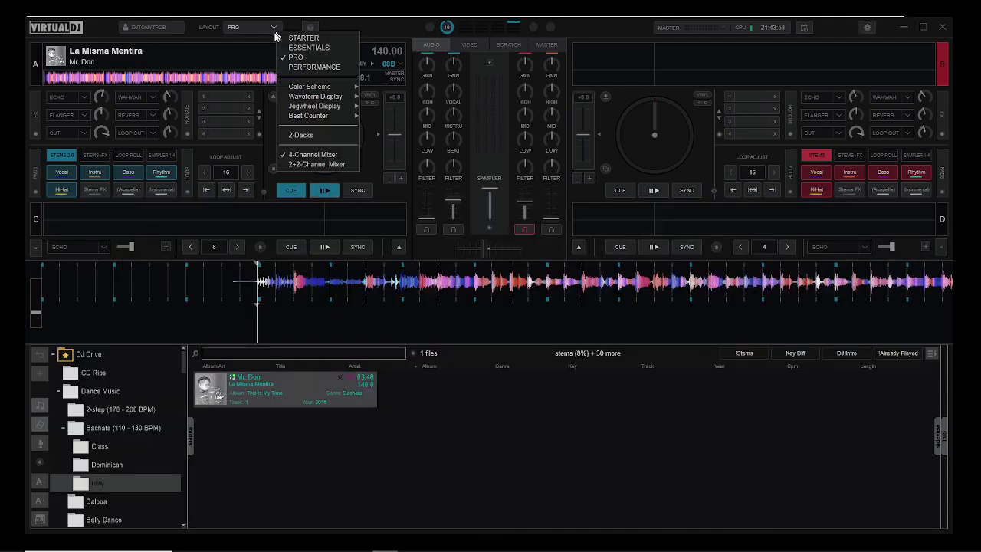
click(292, 49)
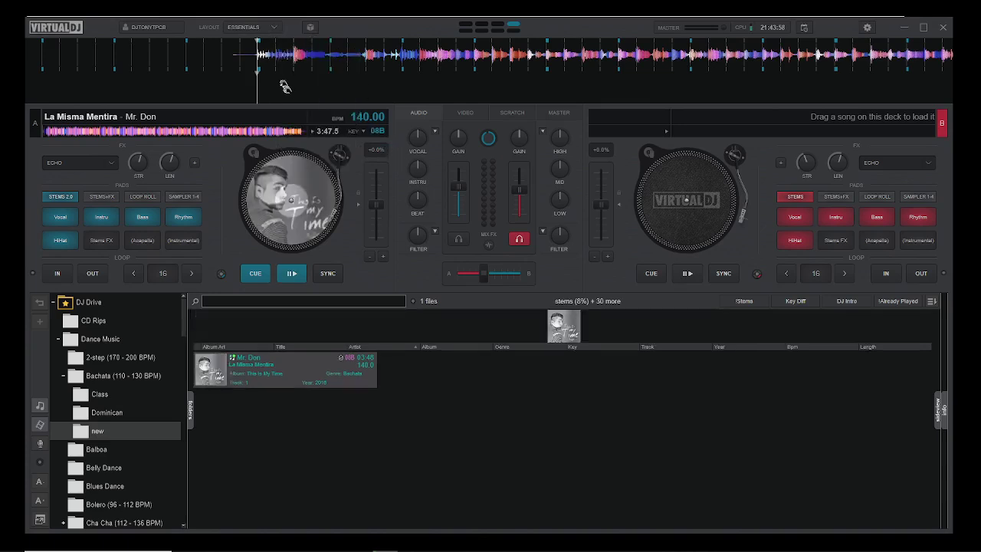
- Check deck 1's color effects list, then switch back to the Pro layout
click(436, 231)
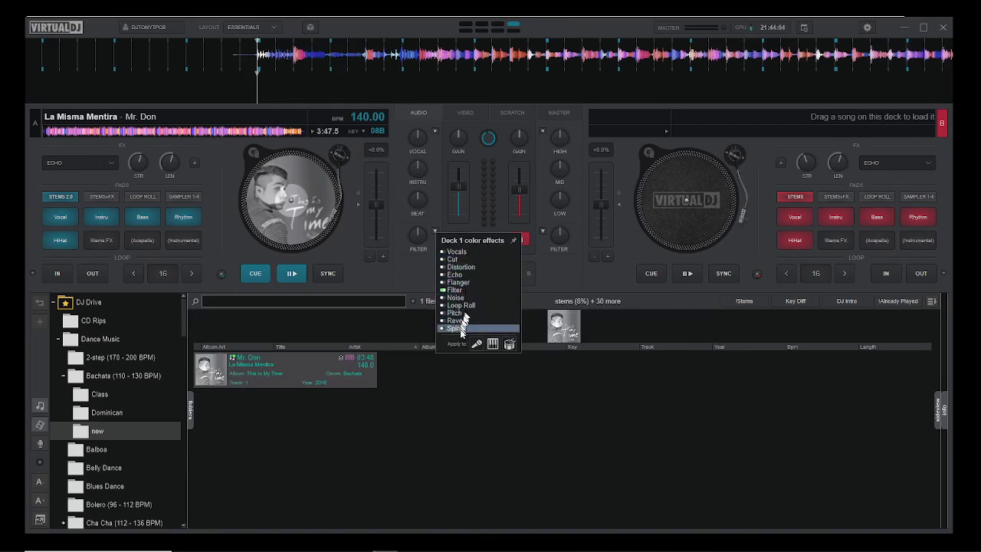
click(420, 283)
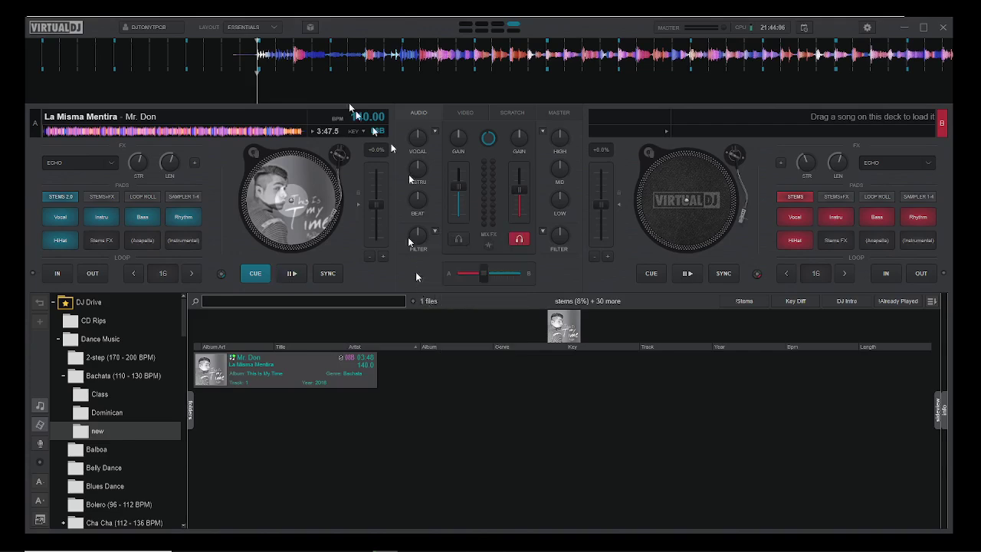
click(273, 28)
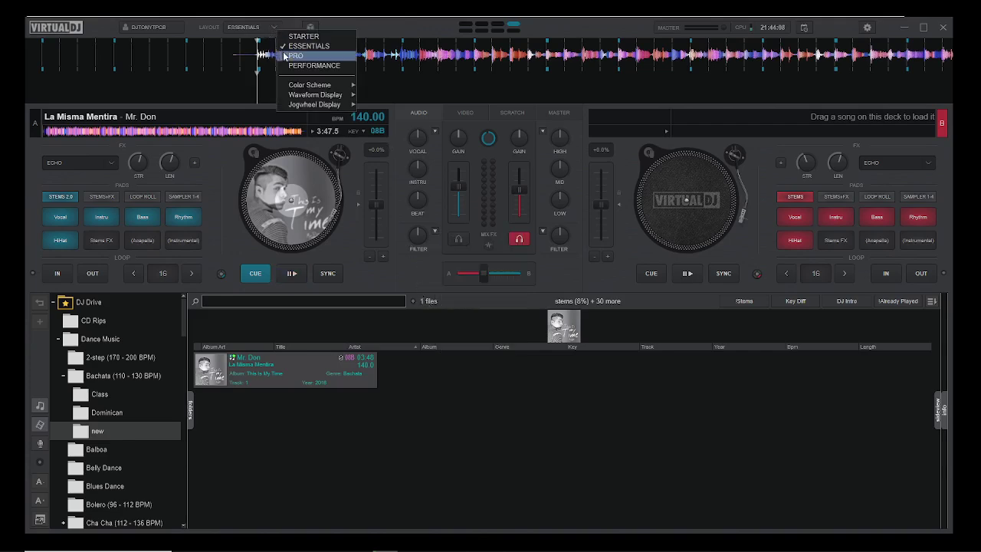
click(295, 56)
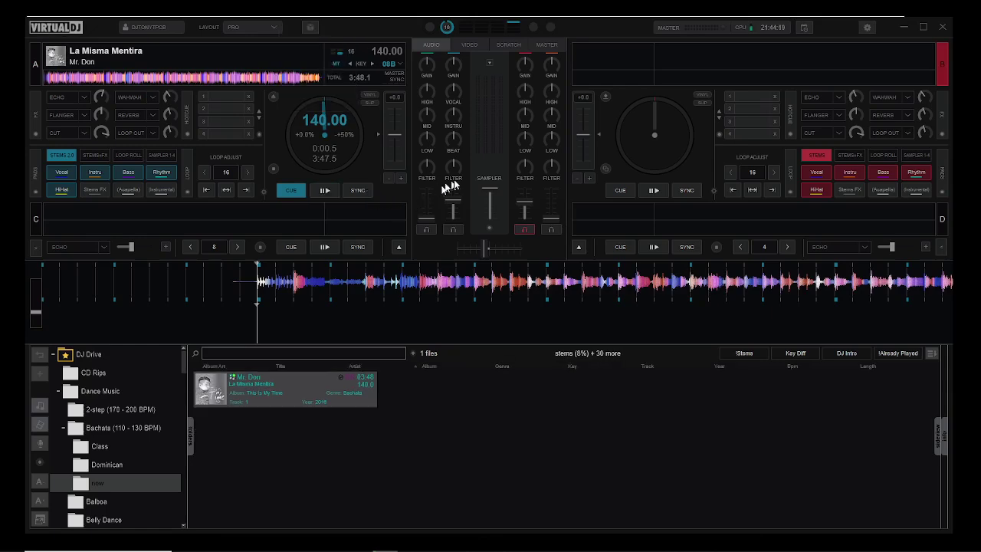
- Turn deck A's filter knob down slightly
drag(455, 159, 457, 169)
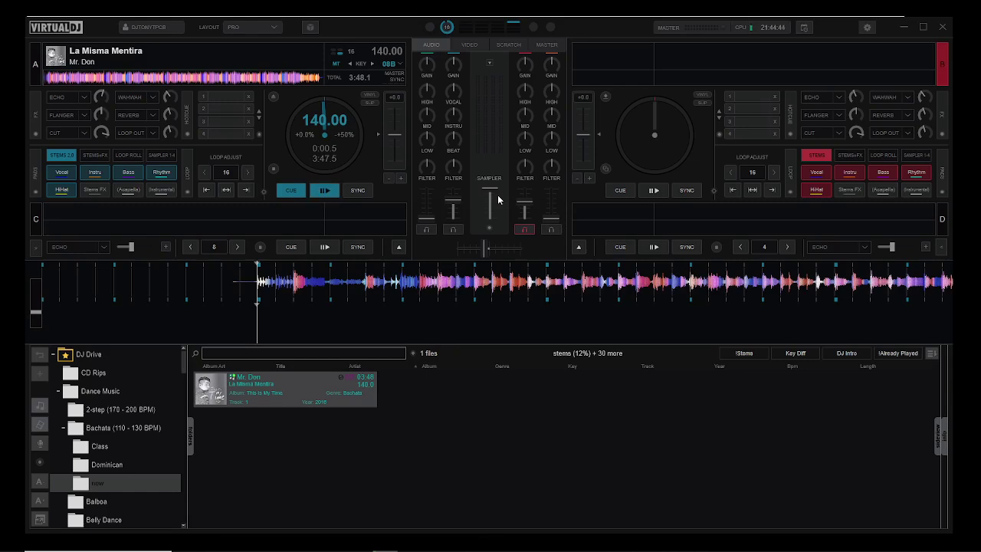
click(906, 29)
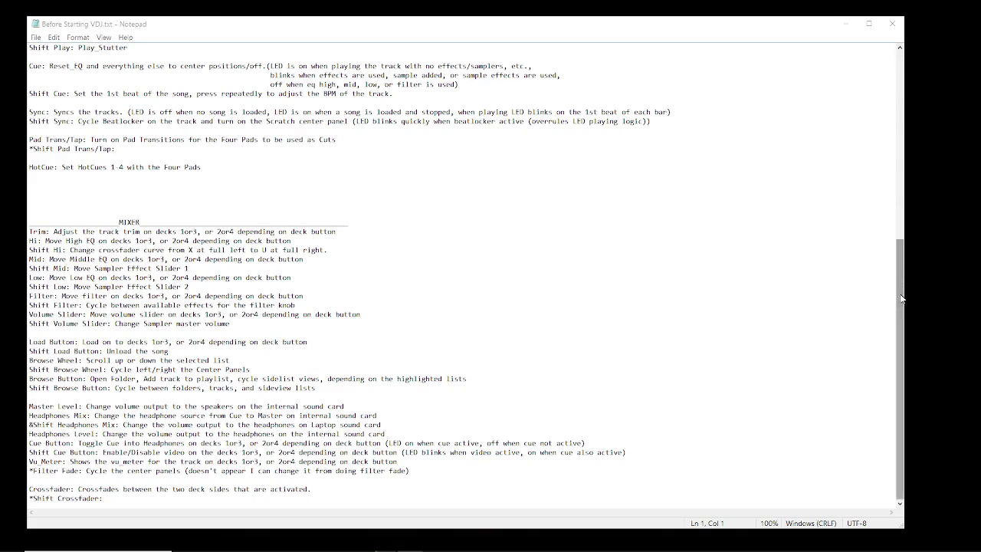
drag(902, 299, 895, 182)
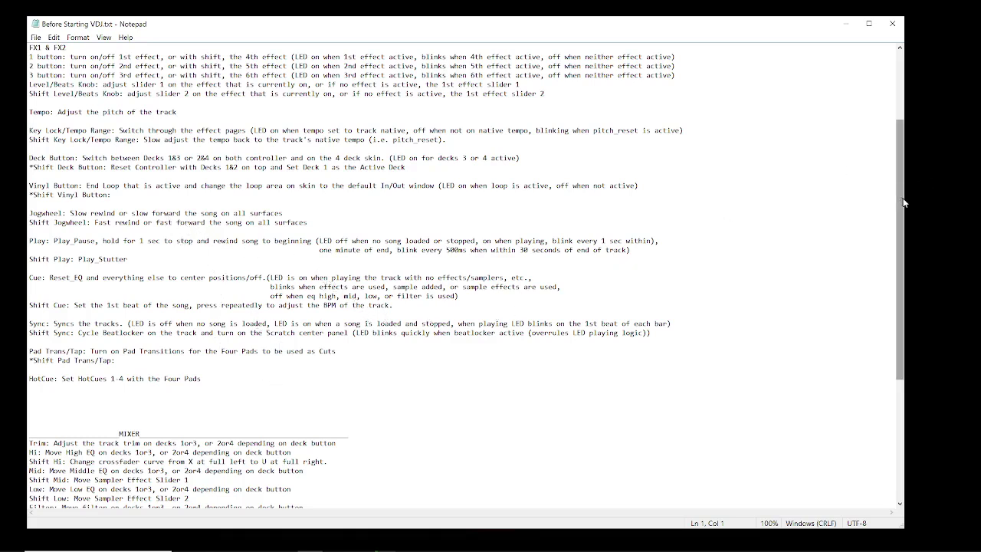
scroll(904, 203, down, 8)
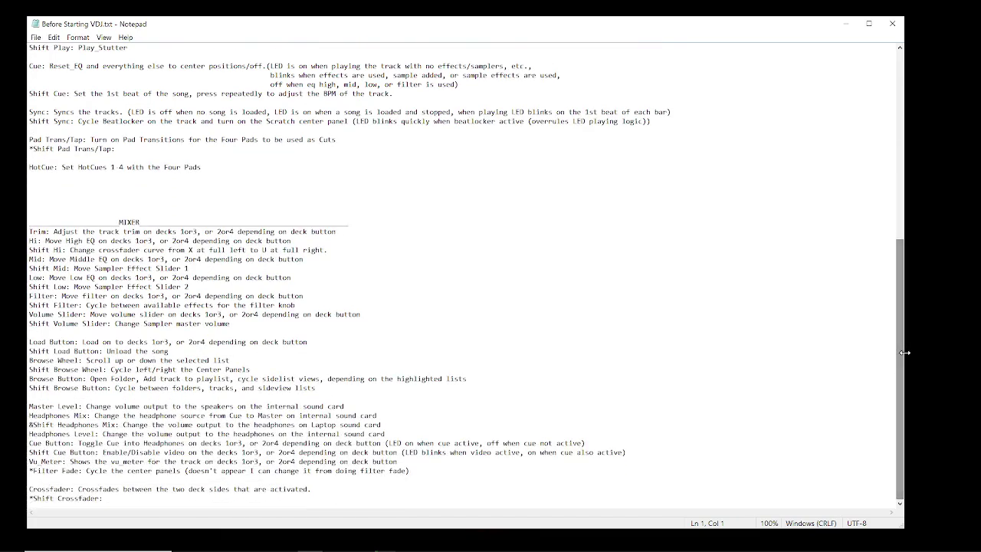